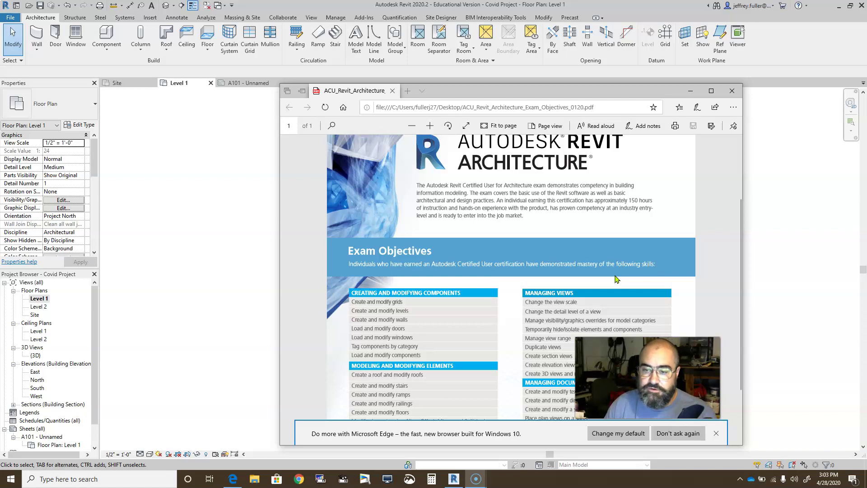
Minimize the Edge window showing the exam objectives PDF to reveal Revit
click(689, 90)
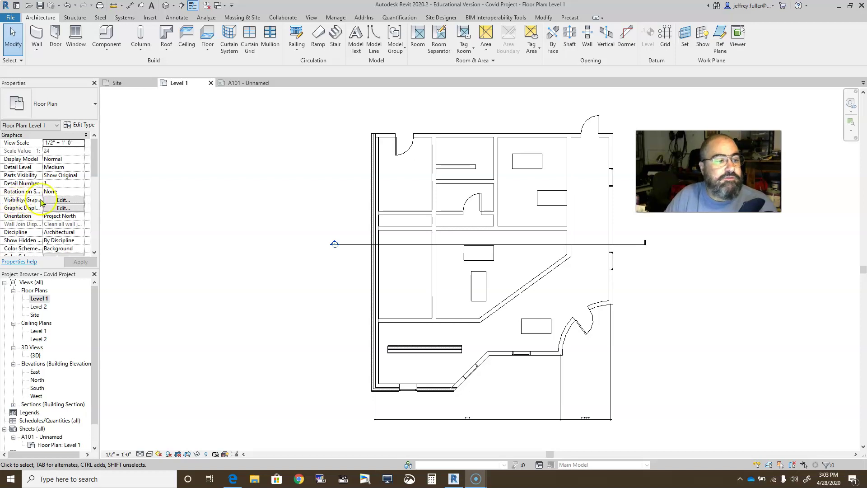
Open Level 1's Visibility/Graphic Overrides, move the dialog aside, and close it unchanged with OK
click(63, 200)
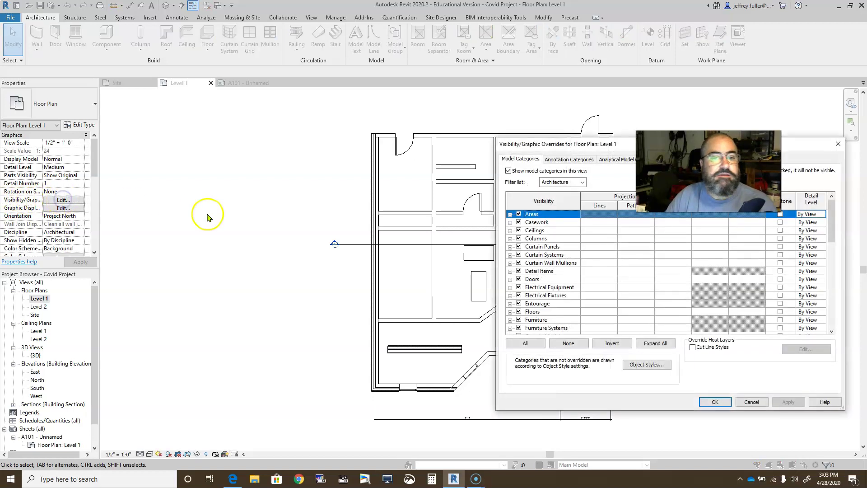
drag(537, 144, 177, 130)
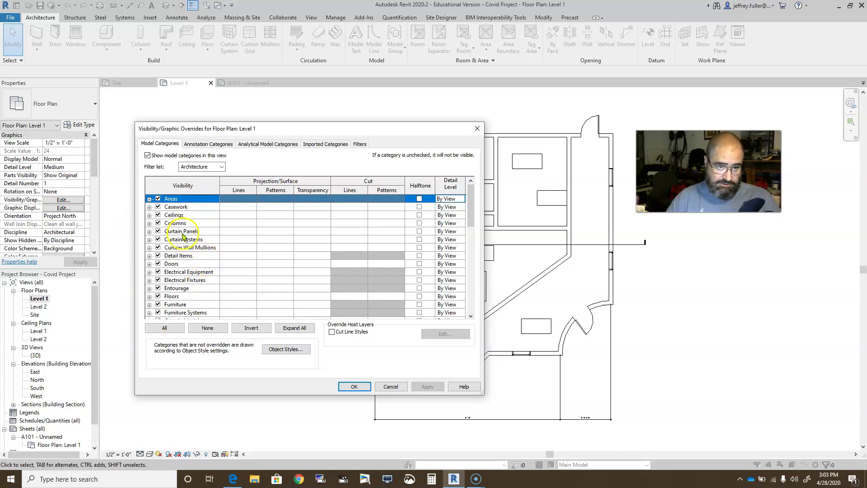
click(355, 386)
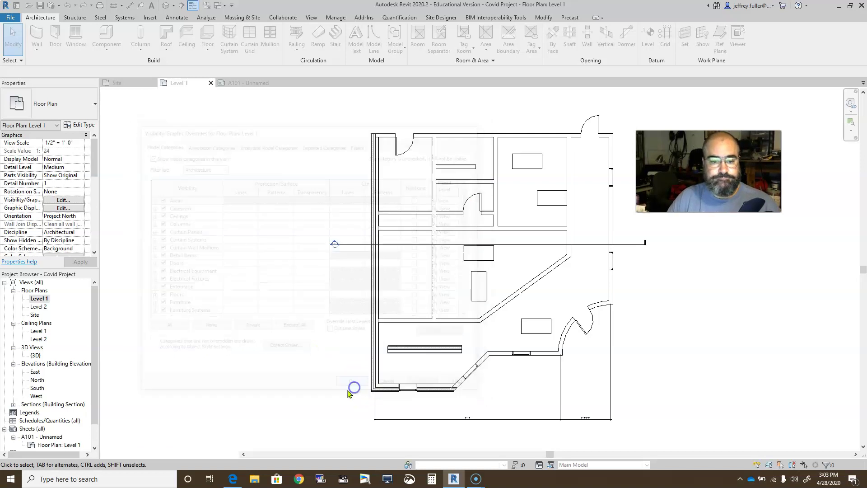
Clear the selection and pan around the Level 1 floor plan
click(292, 336)
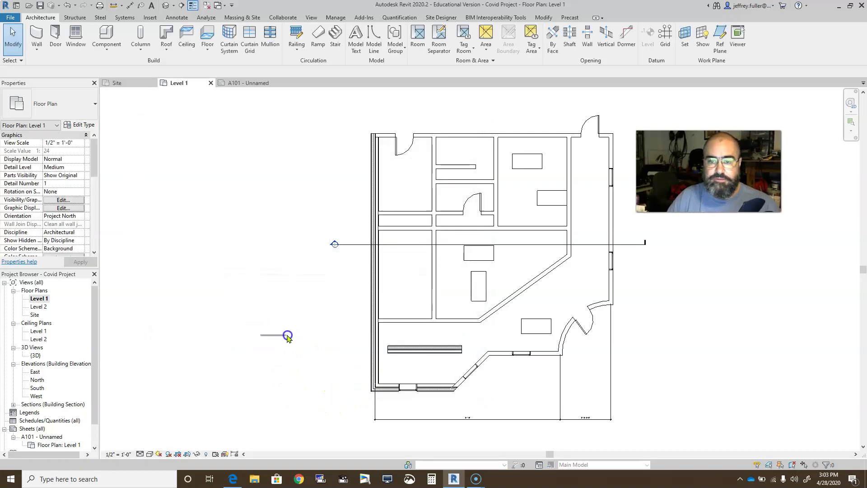
drag(284, 343, 337, 349)
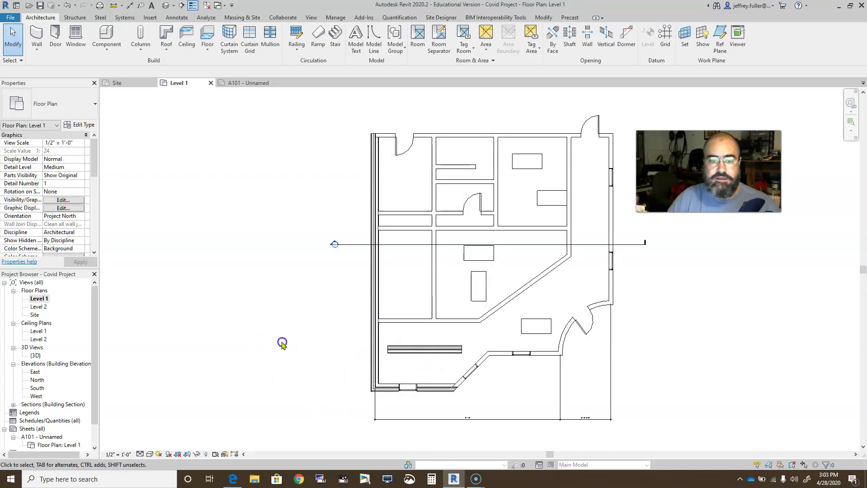
drag(283, 342, 341, 348)
click(732, 367)
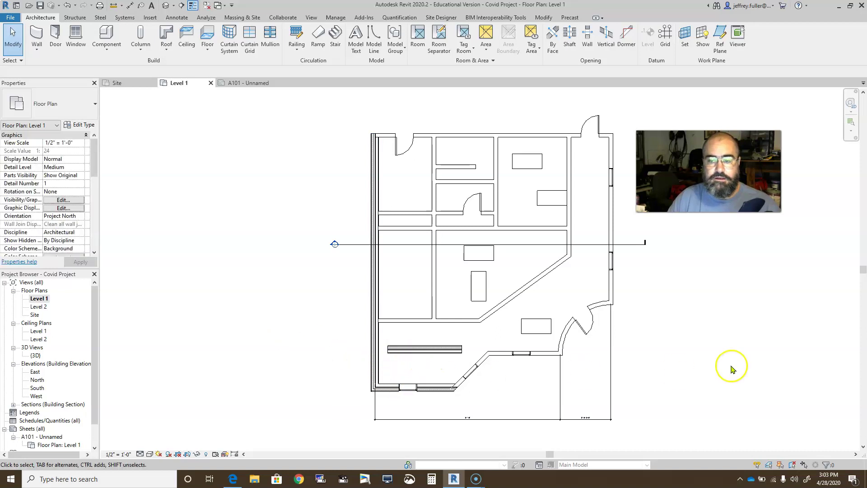
middle_drag(662, 359, 817, 359)
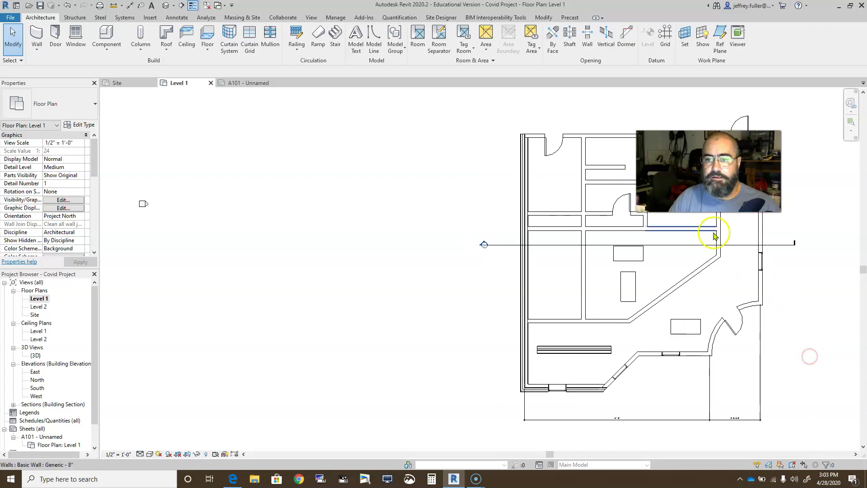
click(300, 231)
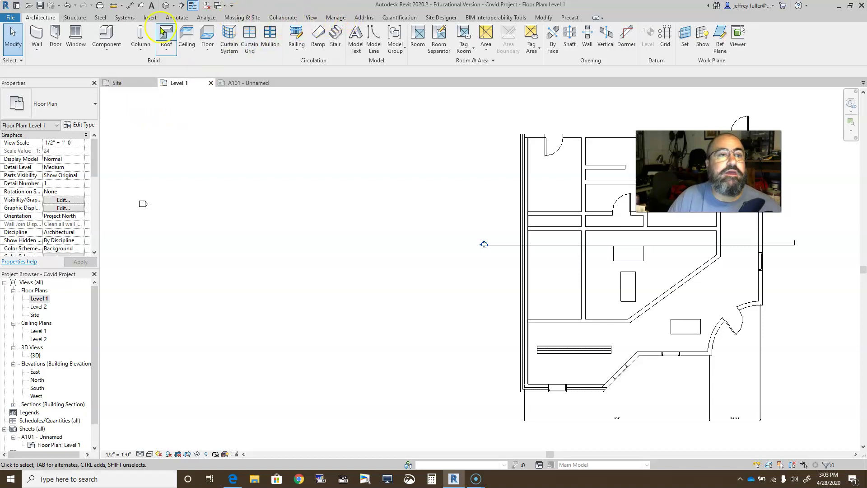
Browse the Annotate, View and Manage ribbon tabs, then bring the exam objectives PDF back from the taskbar
click(176, 19)
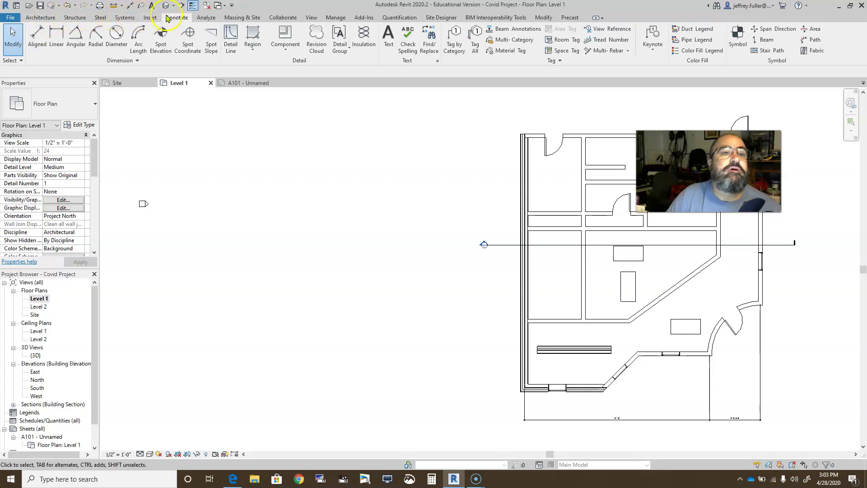
click(307, 19)
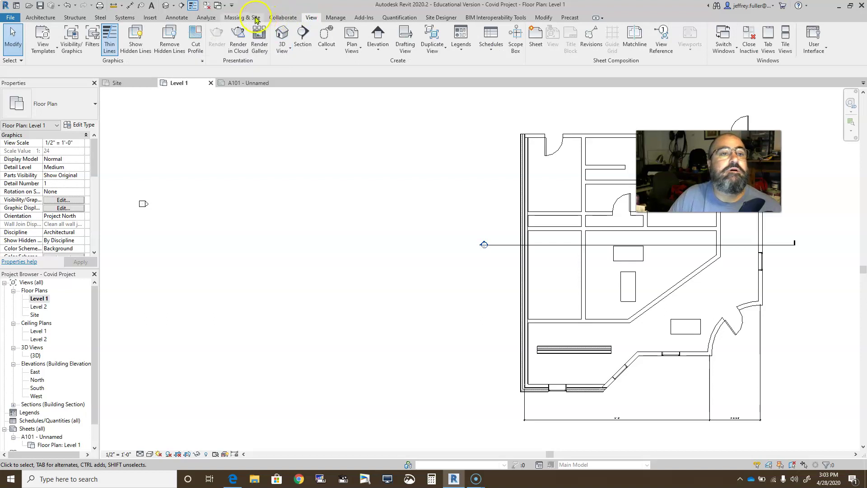
click(550, 18)
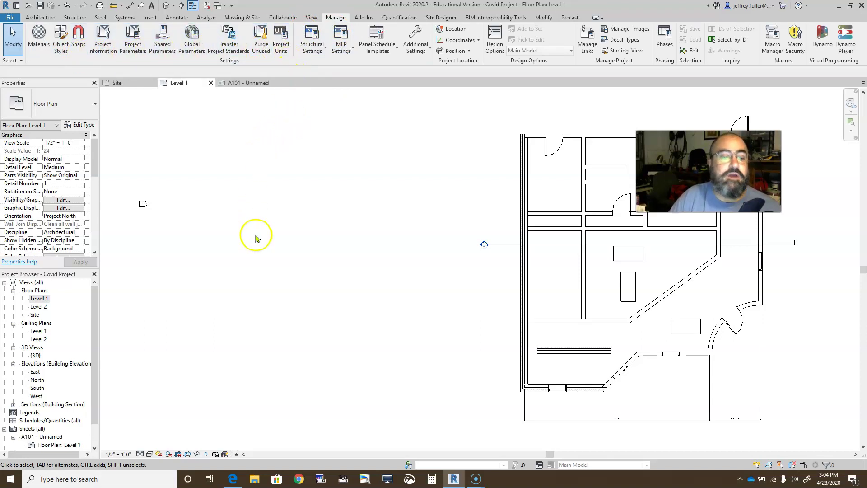
click(233, 479)
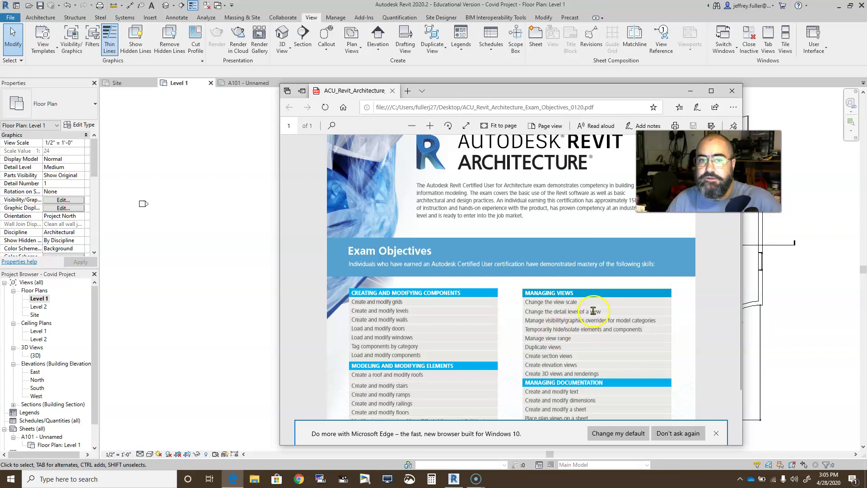
Minimize the exam objectives PDF again so the Level 1 floor plan shows
click(690, 90)
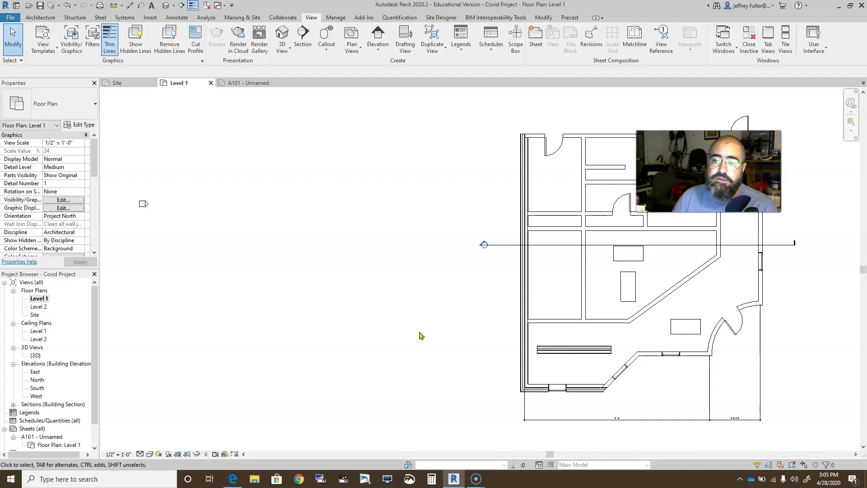
middle_drag(425, 327, 245, 337)
scroll(293, 337, up, 2)
scroll(246, 343, down, 3)
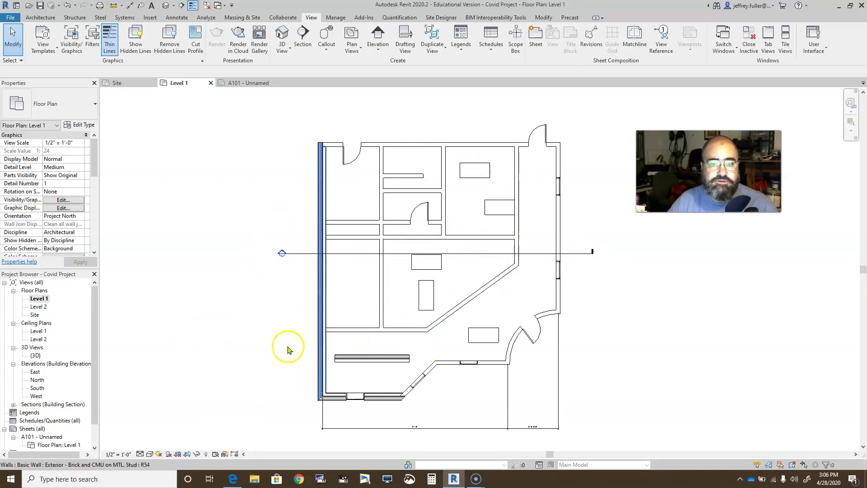
scroll(213, 325, down, 1)
middle_drag(213, 325, 362, 335)
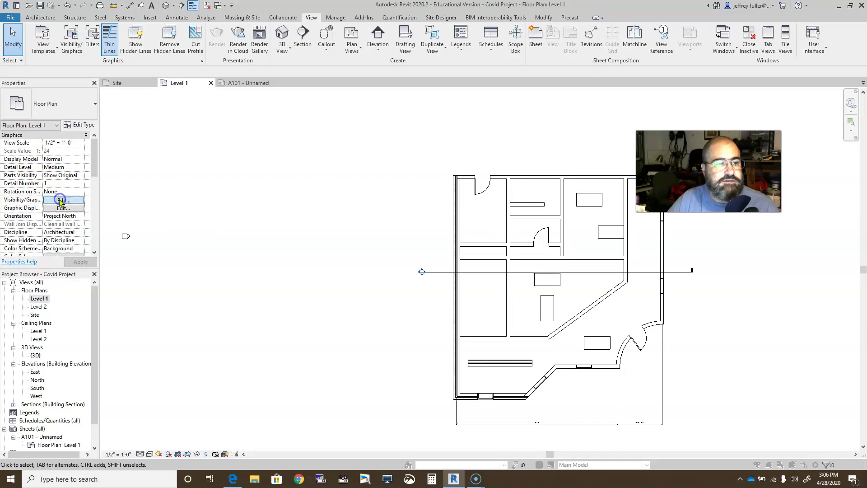
click(61, 201)
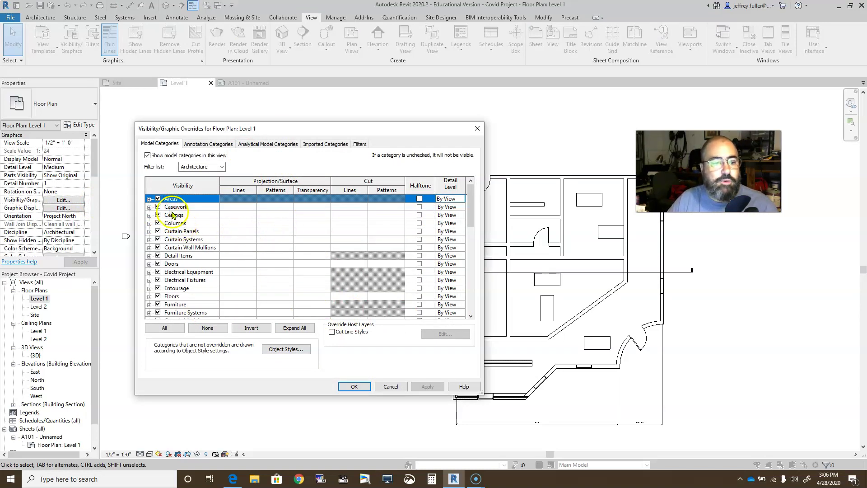
scroll(166, 233, down, 3)
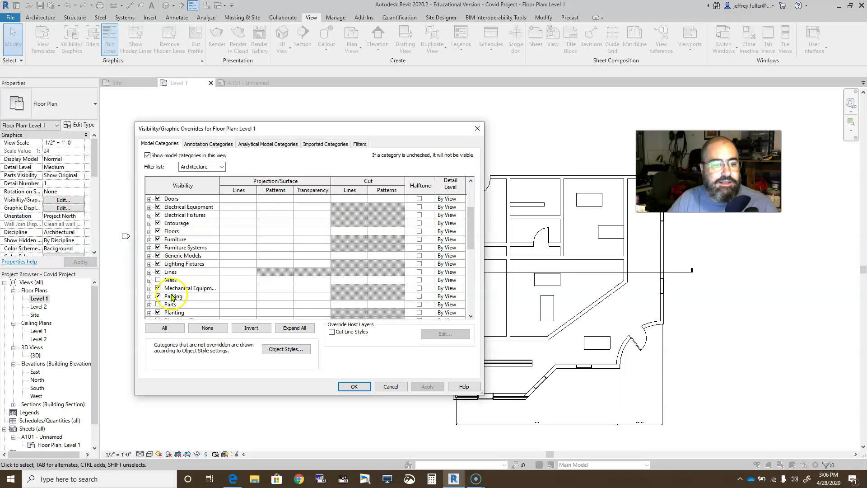
scroll(180, 298, down, 2)
scroll(189, 296, down, 2)
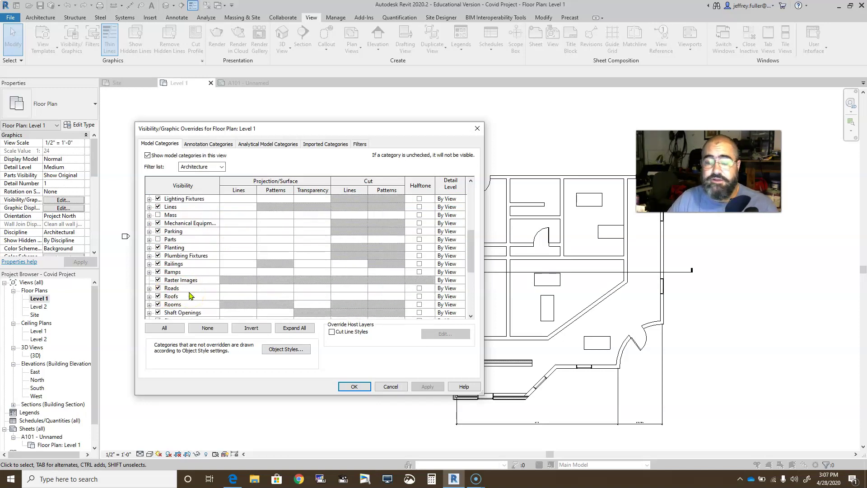
click(477, 129)
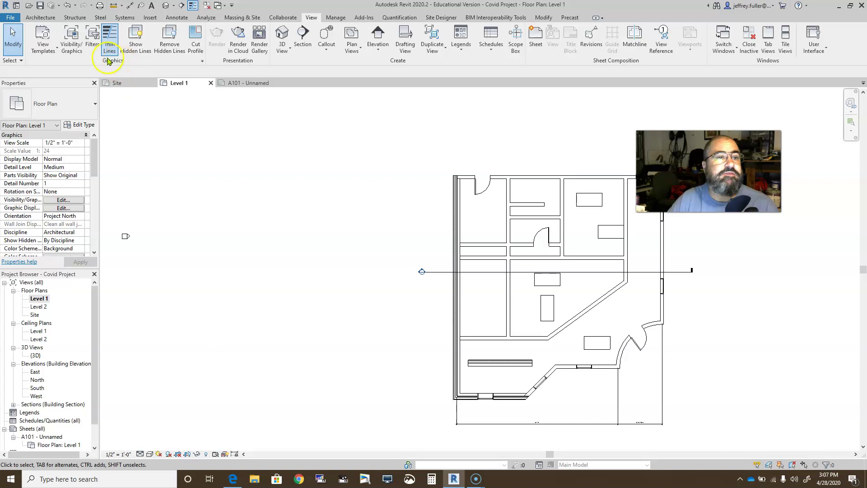
click(70, 38)
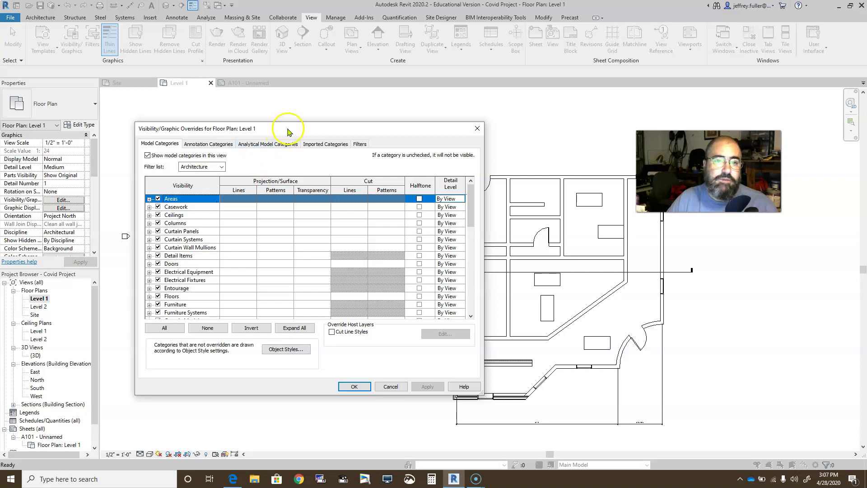
click(477, 128)
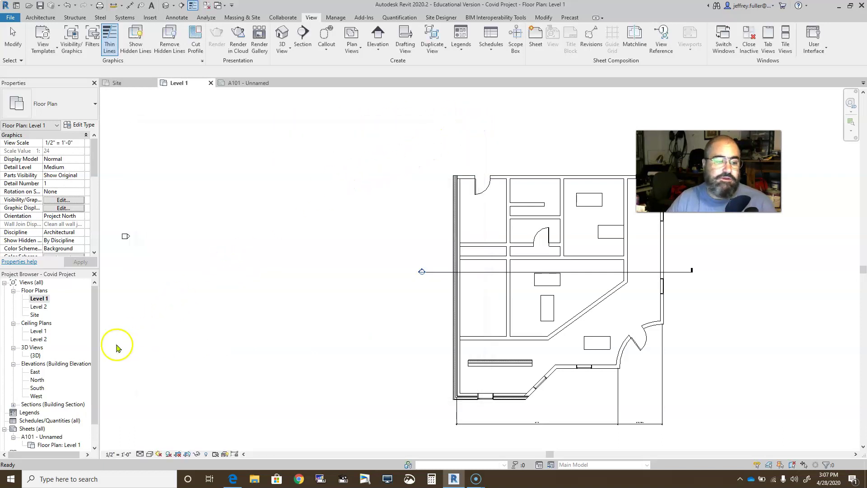
scroll(77, 354, down, 1)
Open sheet A101, activate its floor plan viewport, and open then close its visibility overrides unchanged
double_click(49, 413)
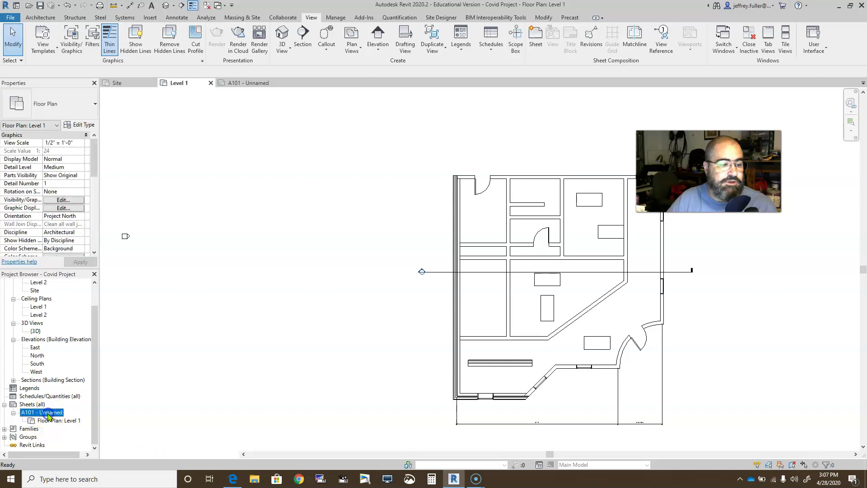
double_click(152, 232)
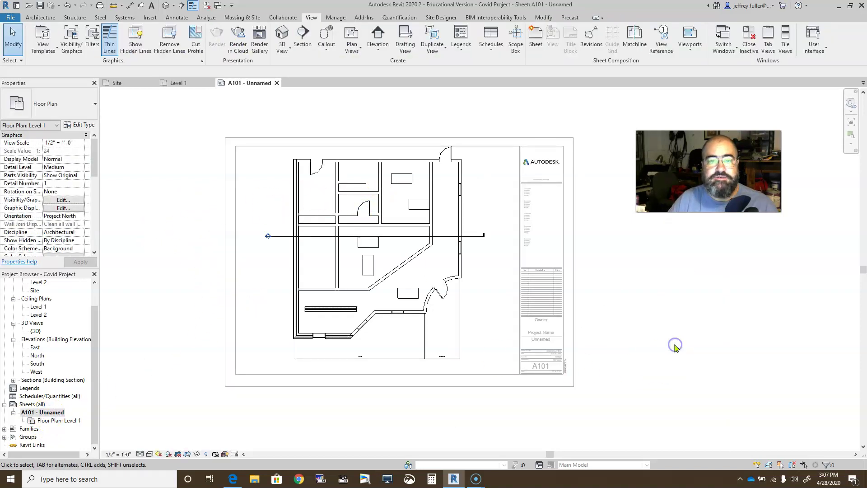
double_click(811, 325)
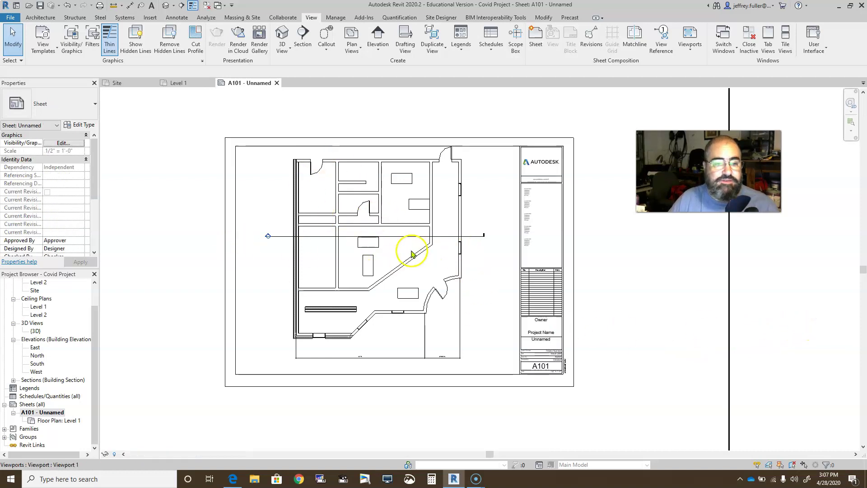
double_click(350, 231)
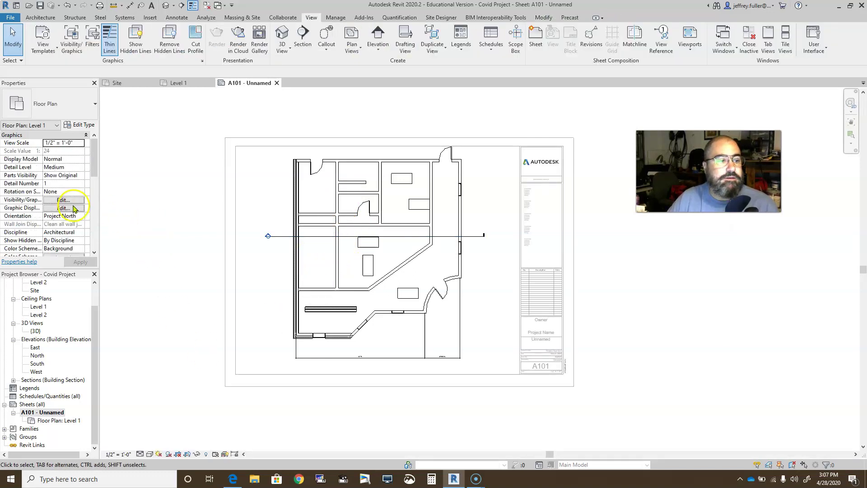
click(64, 200)
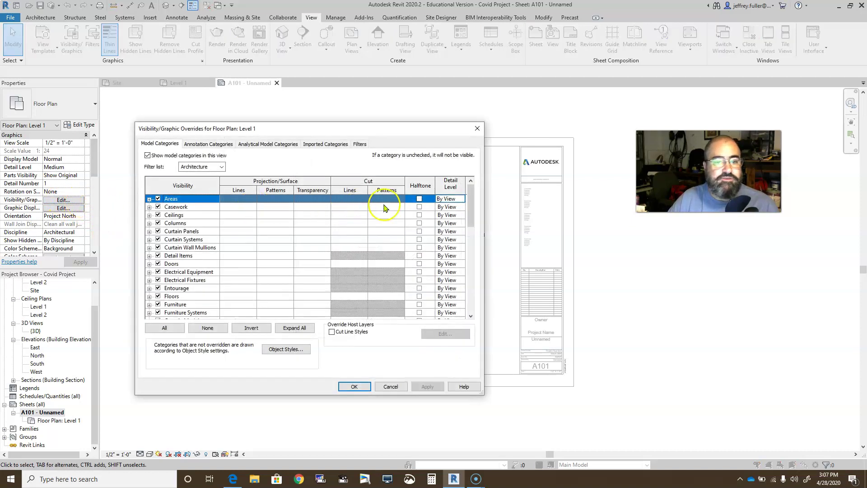
click(477, 128)
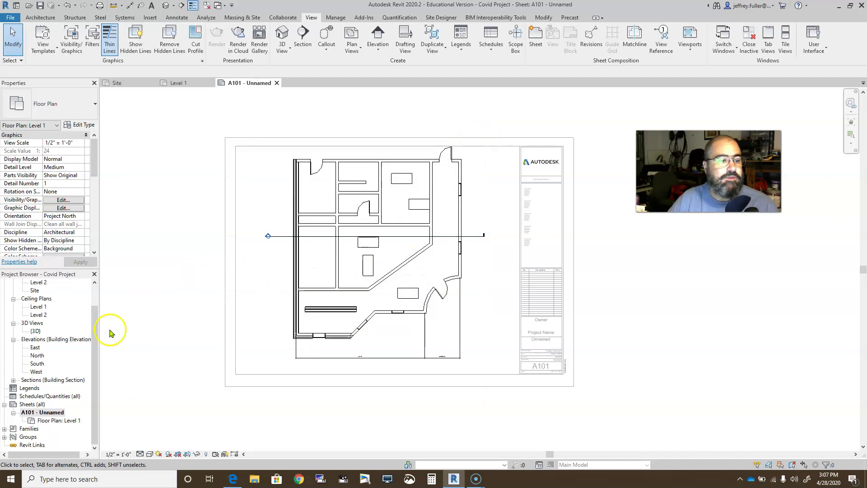
Deselect the viewport and open the Level 1 floor plan from the Project Browser
scroll(61, 375, up, 1)
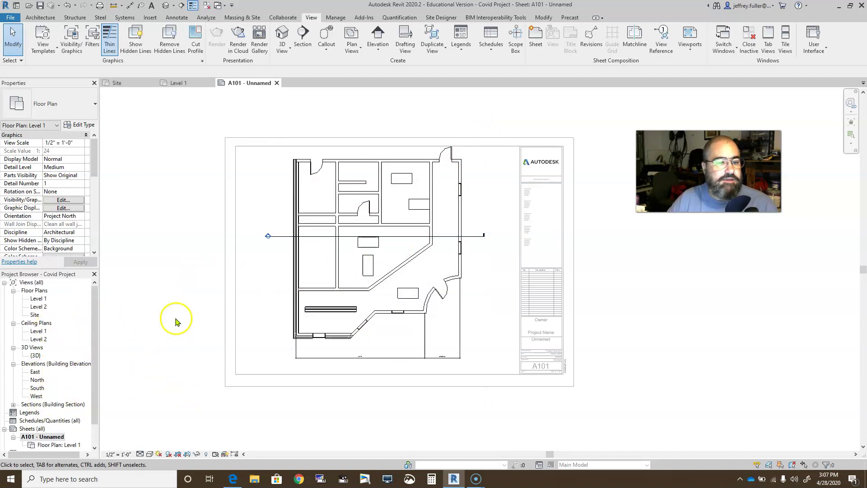
click(803, 325)
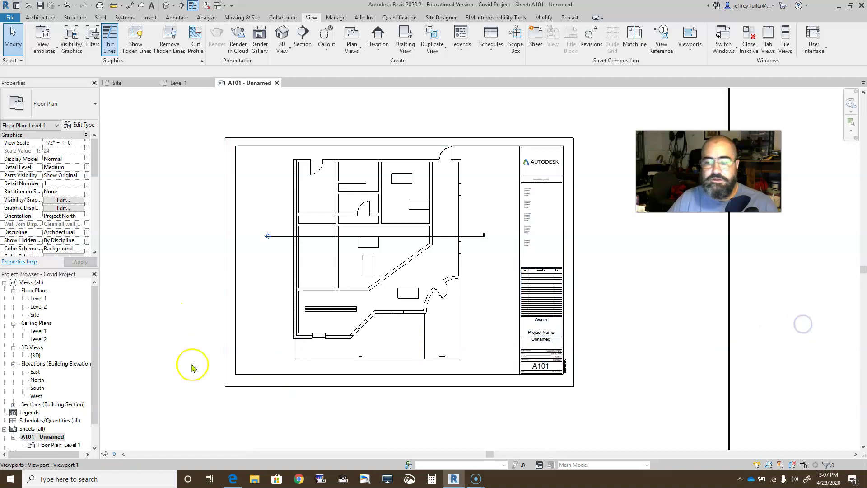
double_click(37, 299)
middle_drag(285, 298, 294, 262)
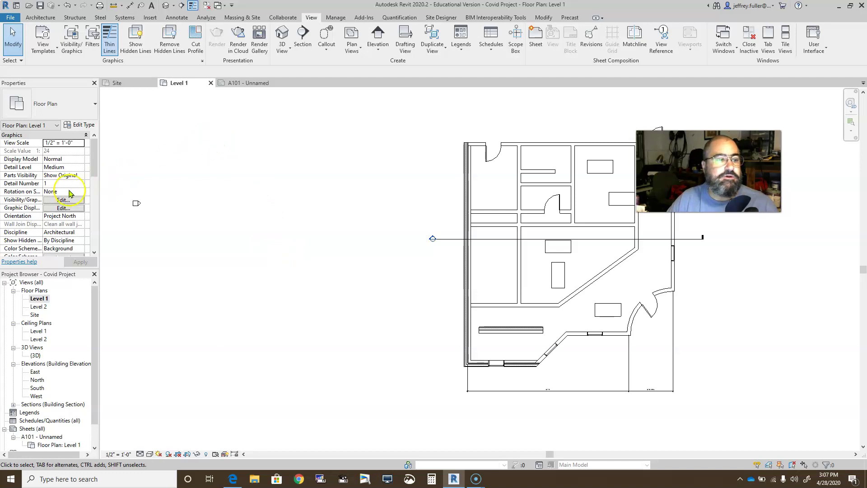
Open Level 1's overrides and view the Annotation, Analytical Model, Imported and Filters tabs
click(63, 200)
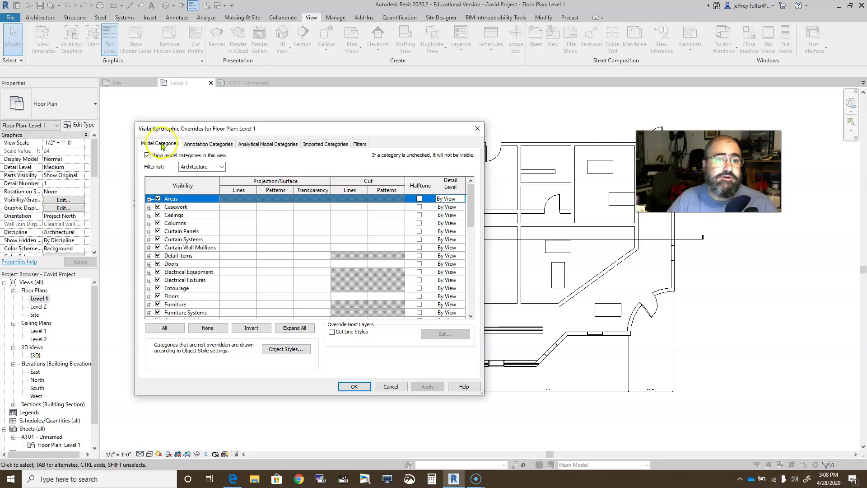
click(205, 144)
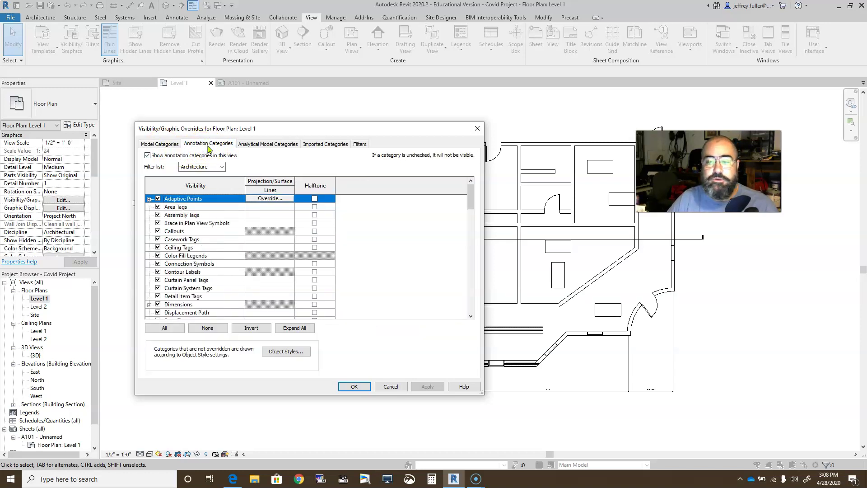
drag(291, 128, 245, 123)
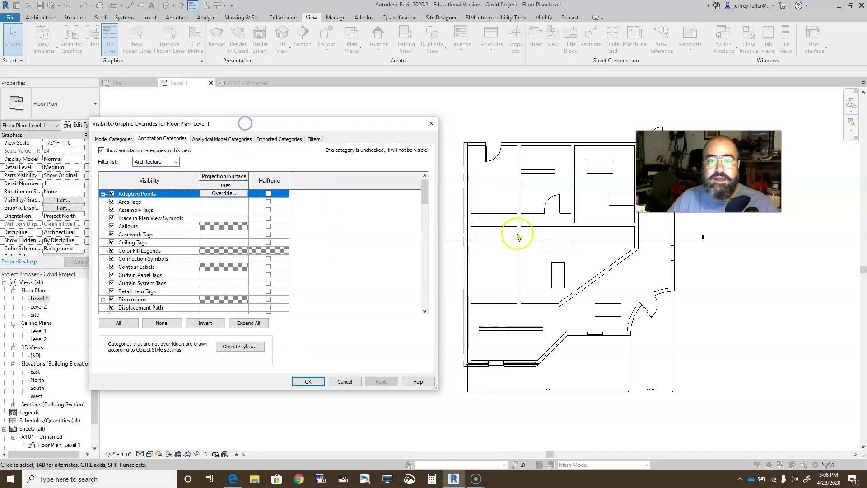
drag(382, 125, 359, 141)
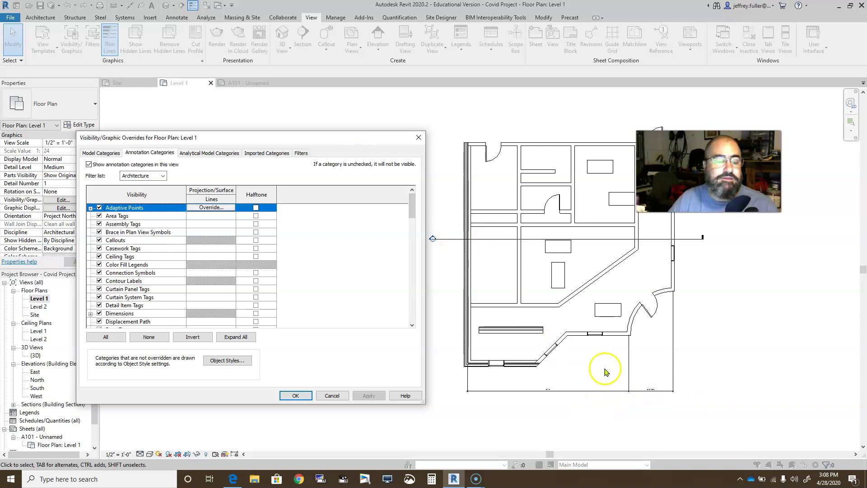
click(210, 153)
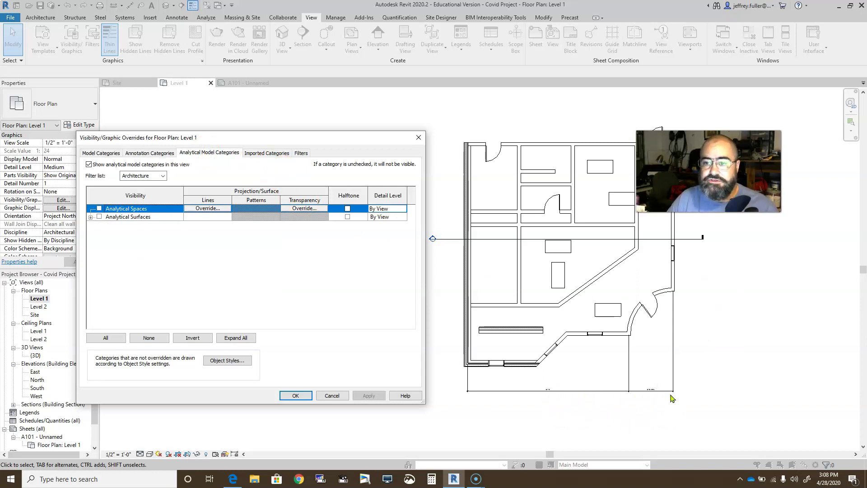
click(273, 155)
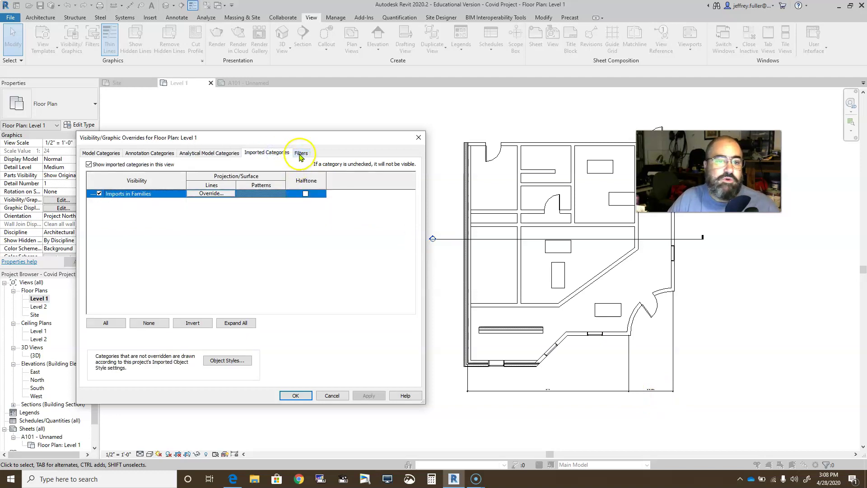
click(300, 154)
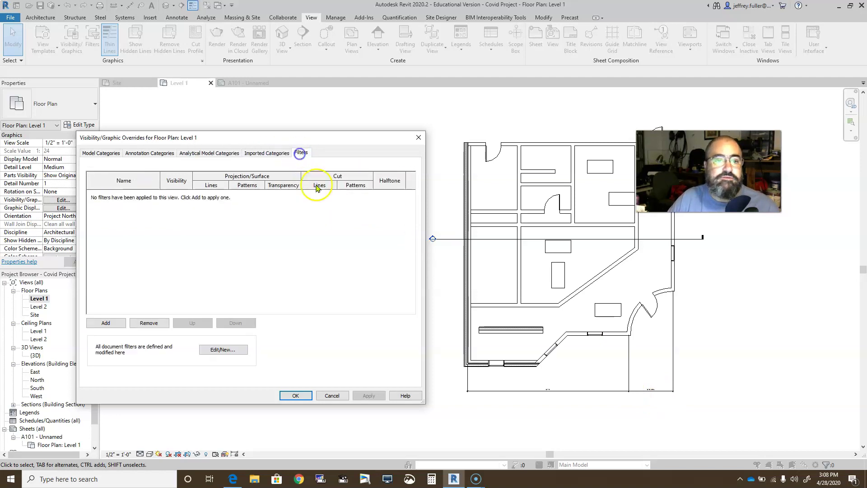
Switch back through the Imported and Annotation tabs to settle on Model Categories
click(301, 153)
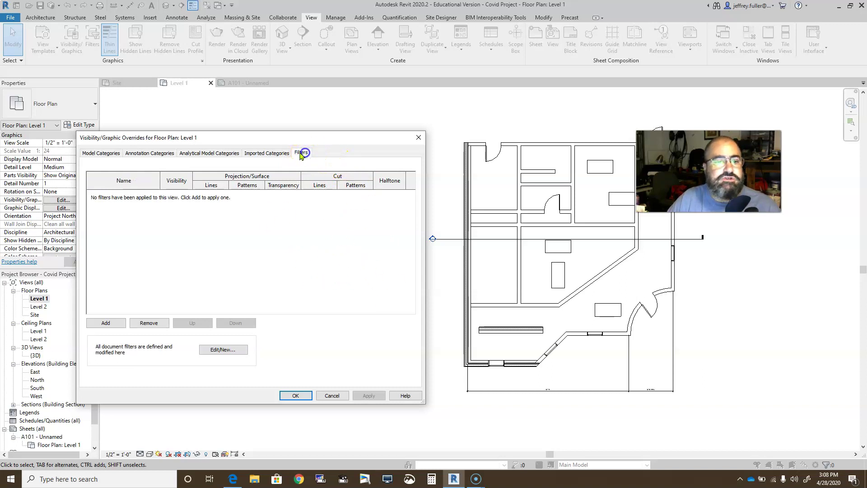
click(269, 153)
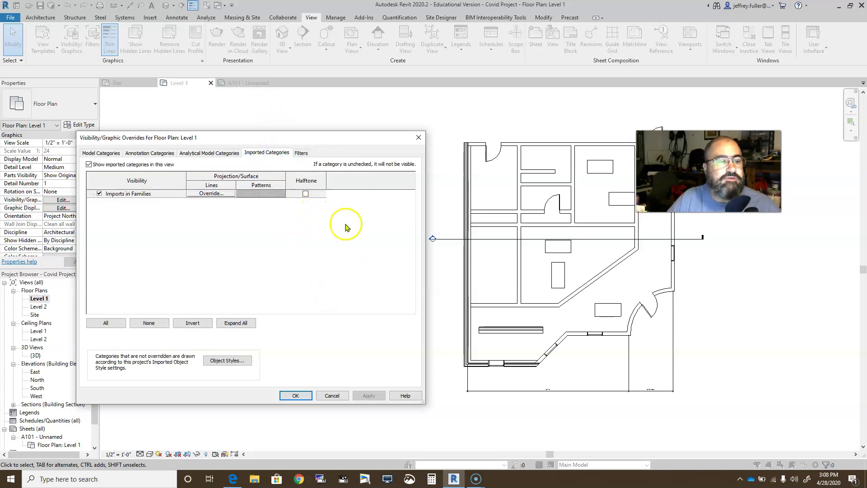
click(284, 149)
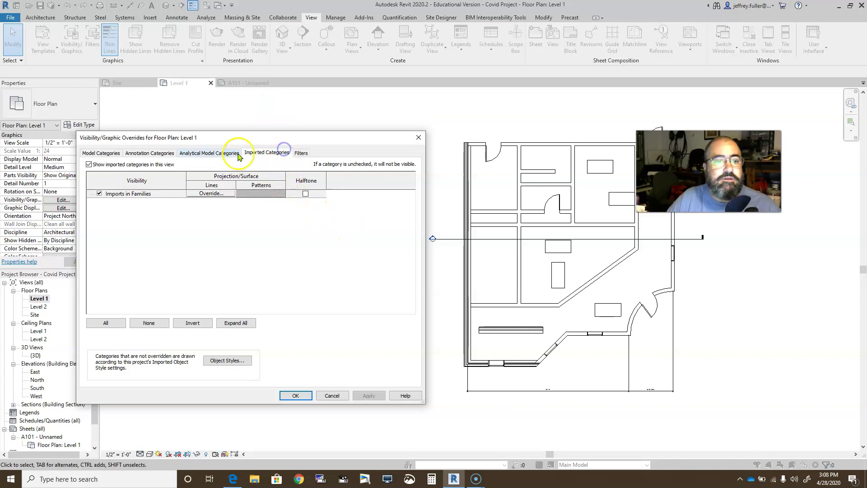
click(101, 154)
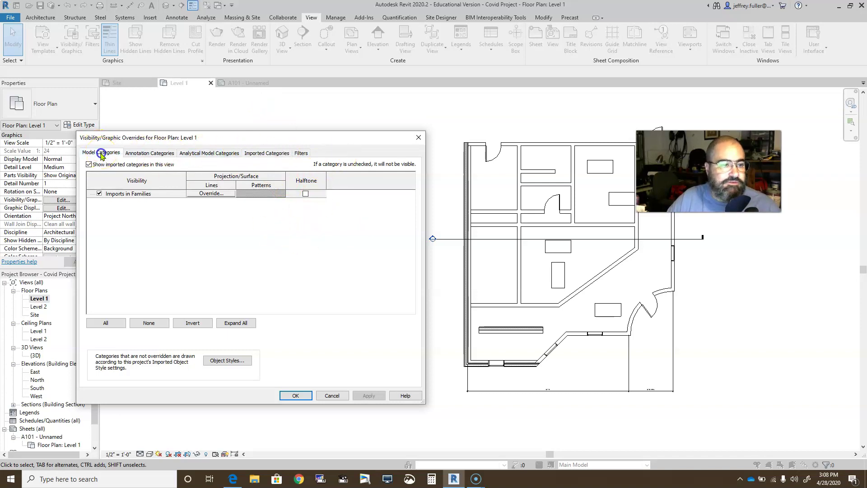
click(151, 153)
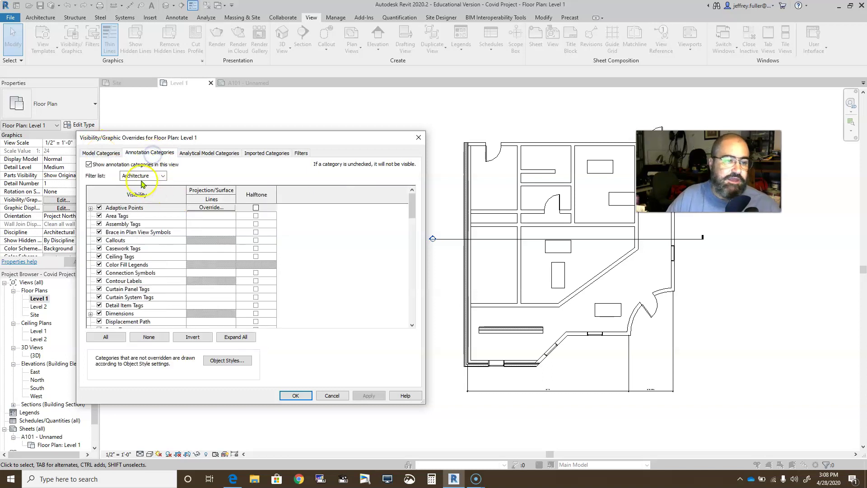
click(109, 153)
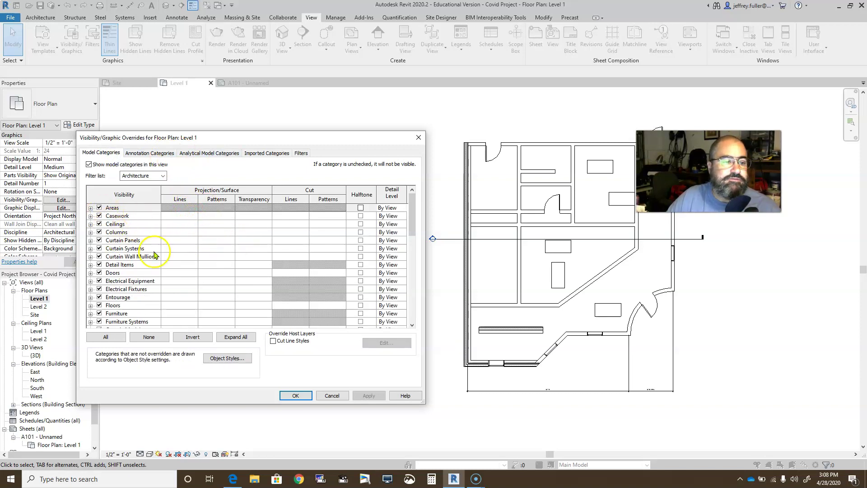
Uncheck Furniture and apply to hide it, then recheck Furniture and apply to restore it
scroll(154, 252, down, 1)
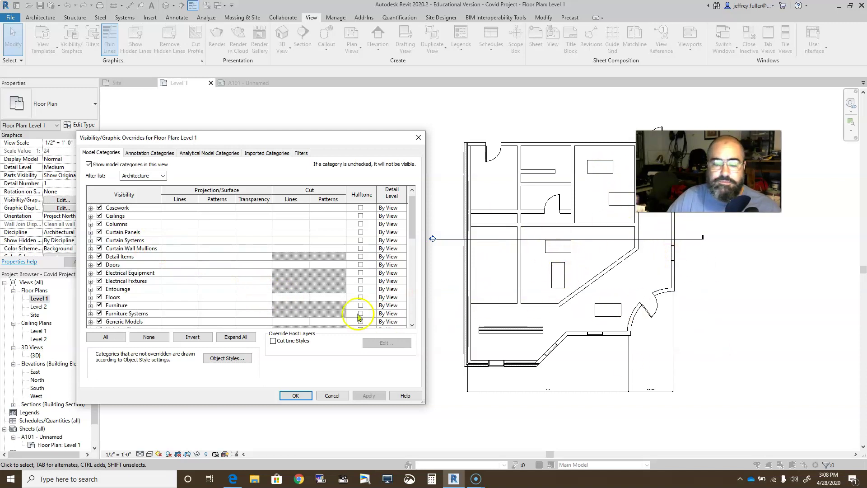
scroll(188, 286, down, 2)
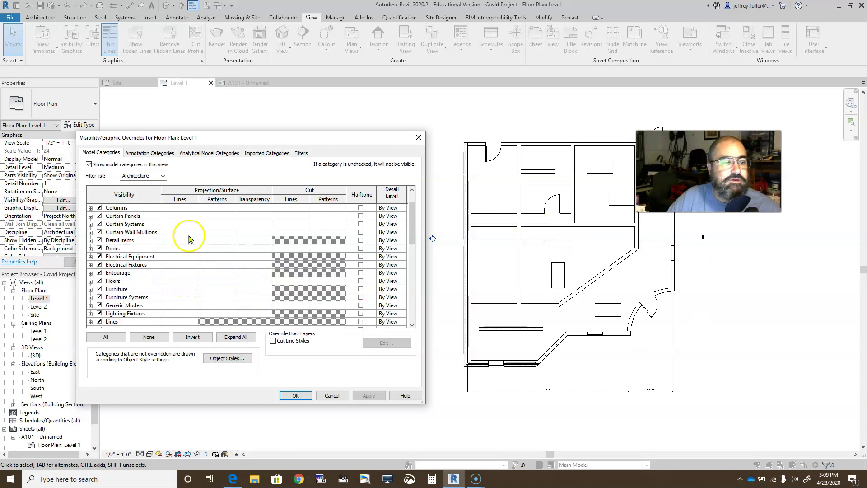
scroll(128, 250, down, 3)
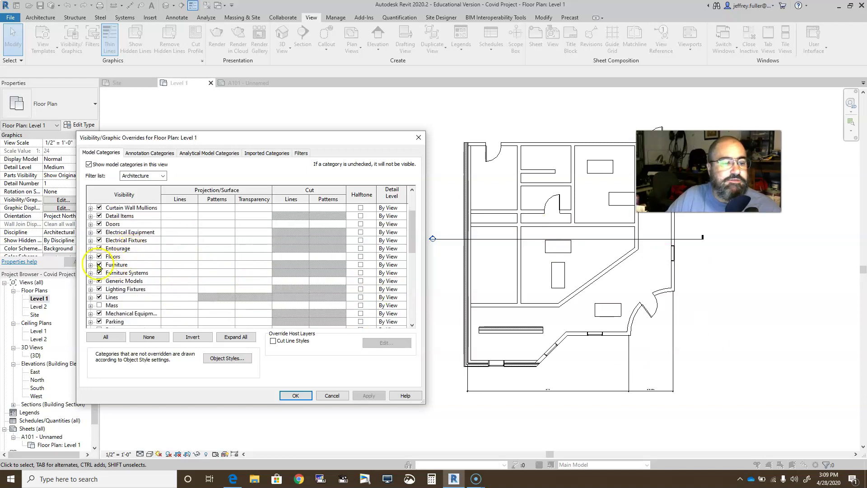
click(99, 265)
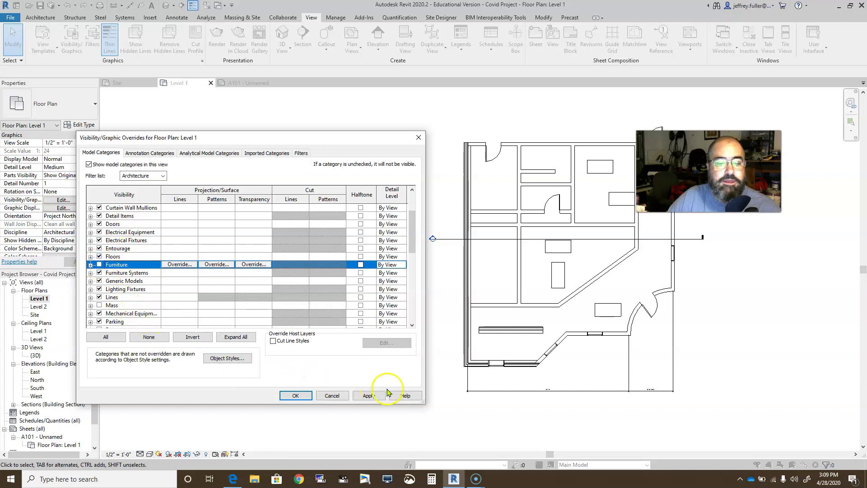
click(368, 395)
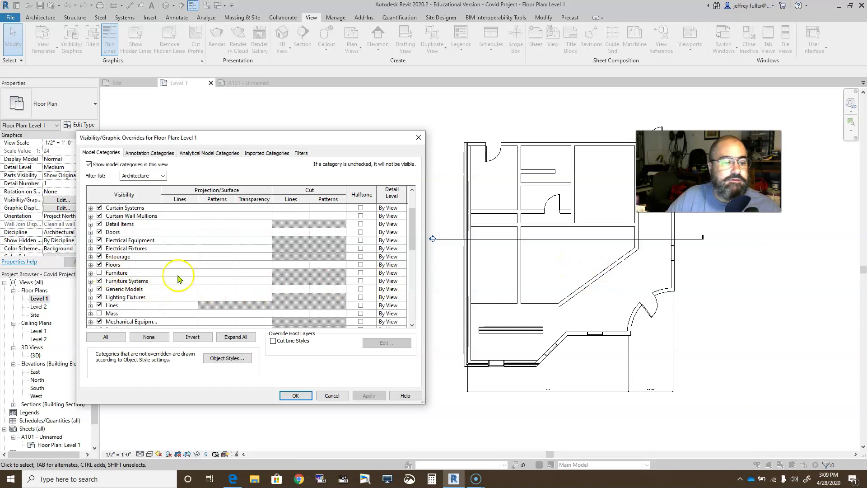
click(100, 273)
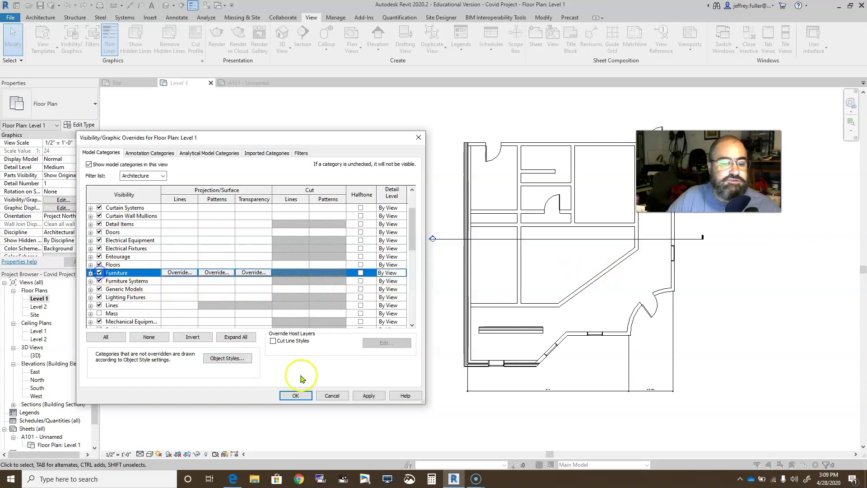
click(367, 396)
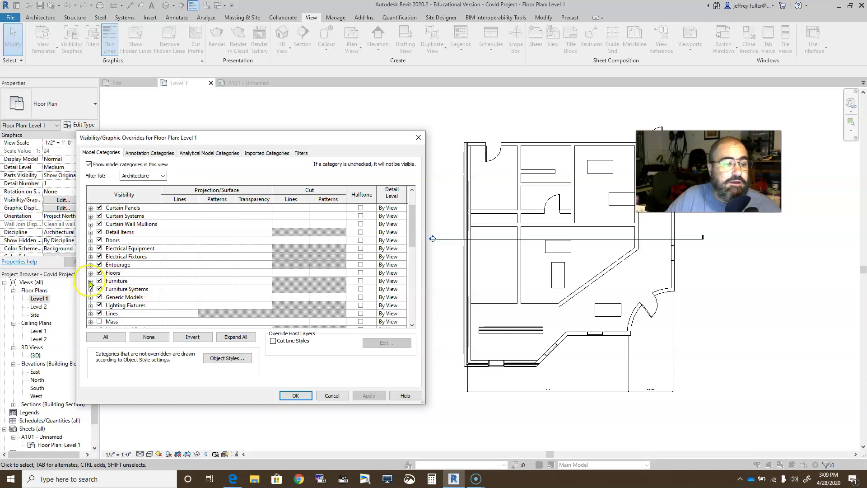
click(90, 281)
scroll(131, 284, down, 1)
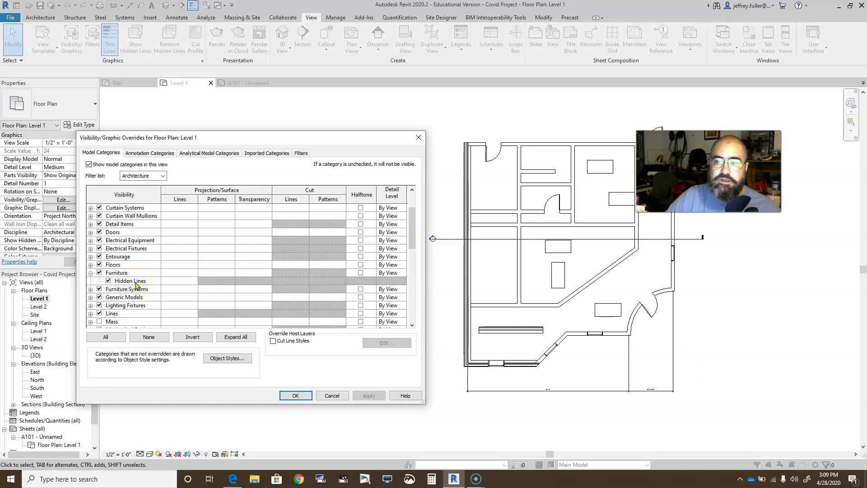
scroll(136, 285, down, 3)
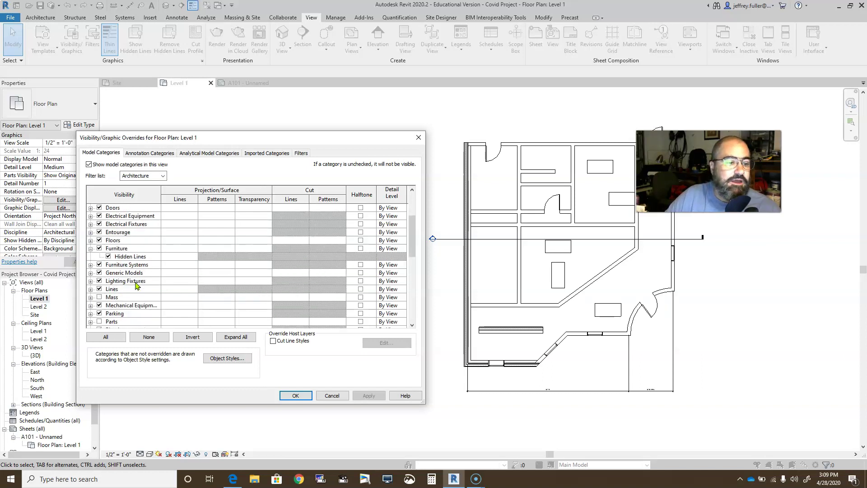
click(91, 265)
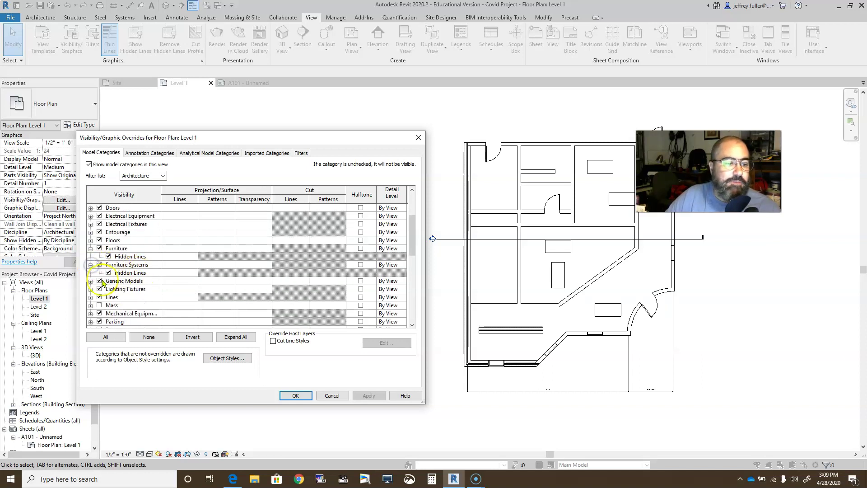
click(91, 281)
scroll(128, 301, down, 3)
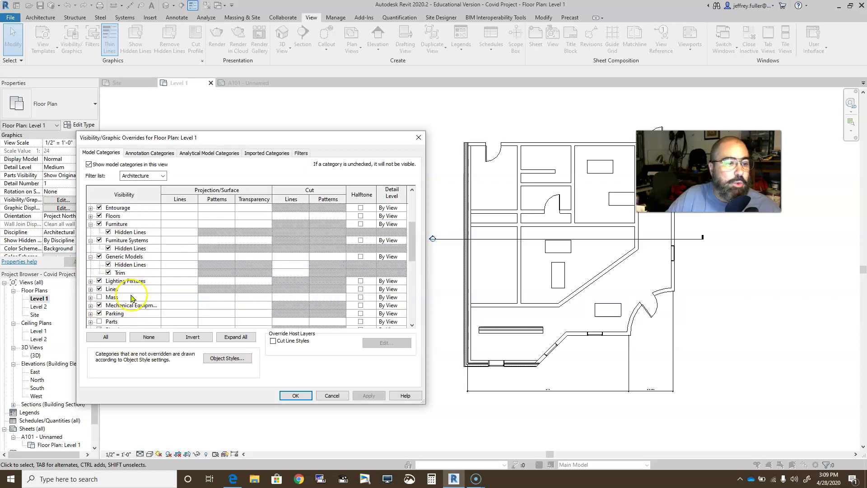
click(91, 257)
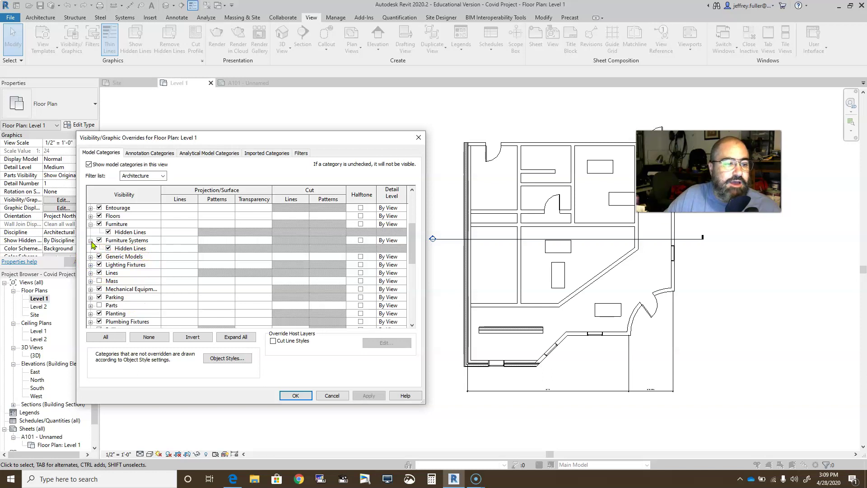
click(91, 241)
click(90, 224)
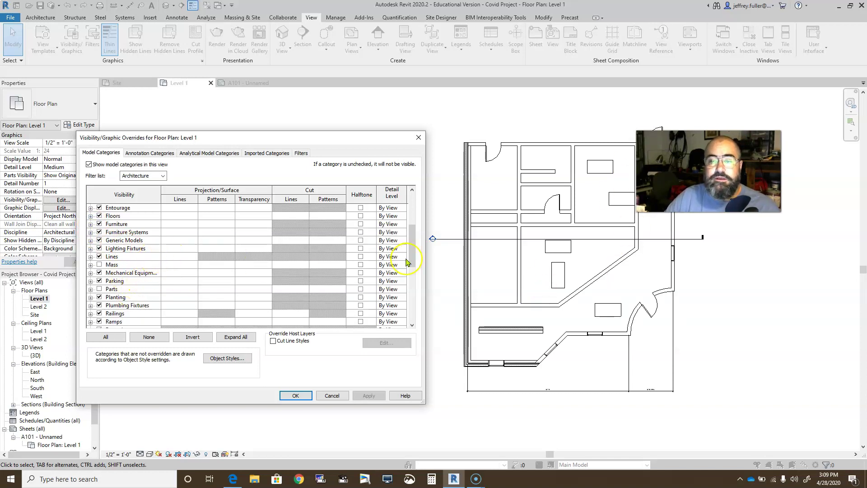
Uncheck Windows and apply to hide them, then recheck Windows and apply to show them
scroll(175, 289, down, 4)
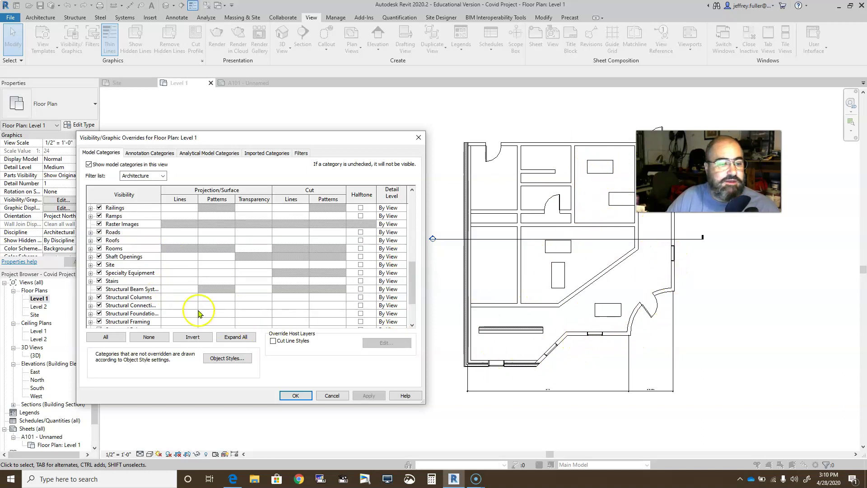
scroll(122, 276, down, 2)
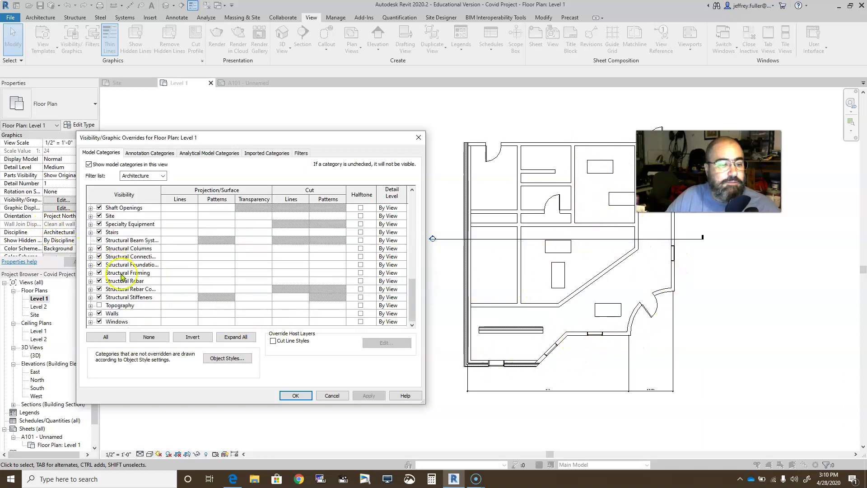
click(99, 314)
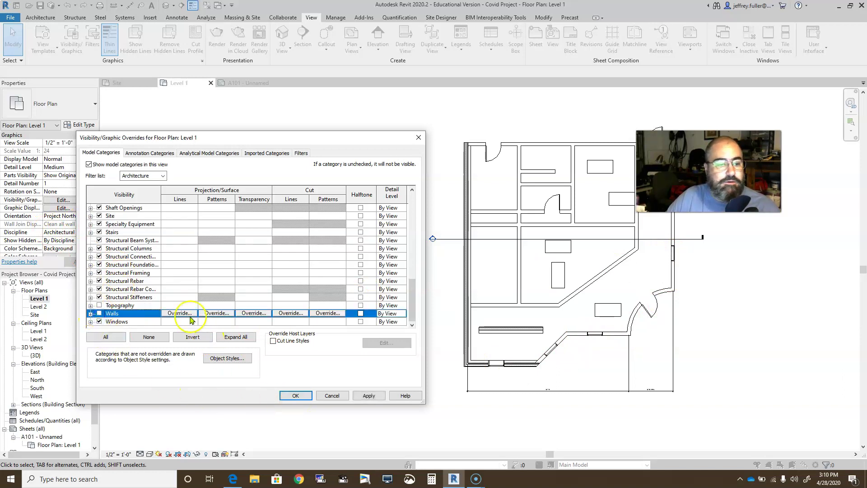
click(99, 322)
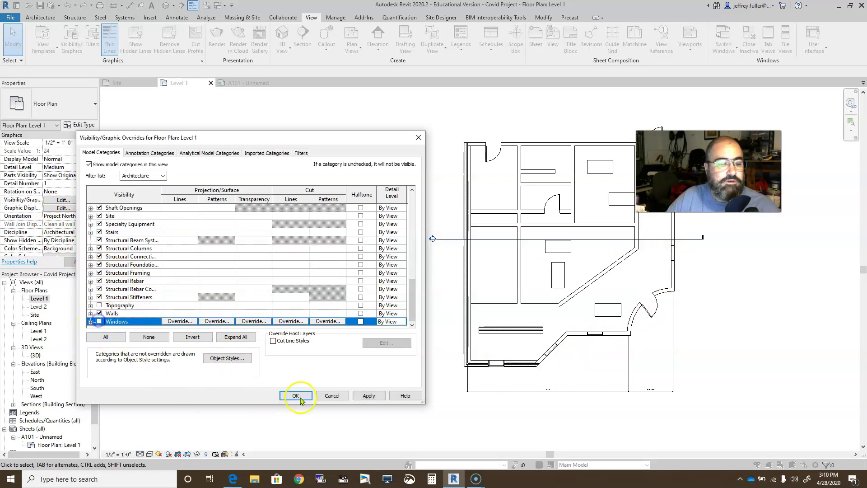
click(369, 395)
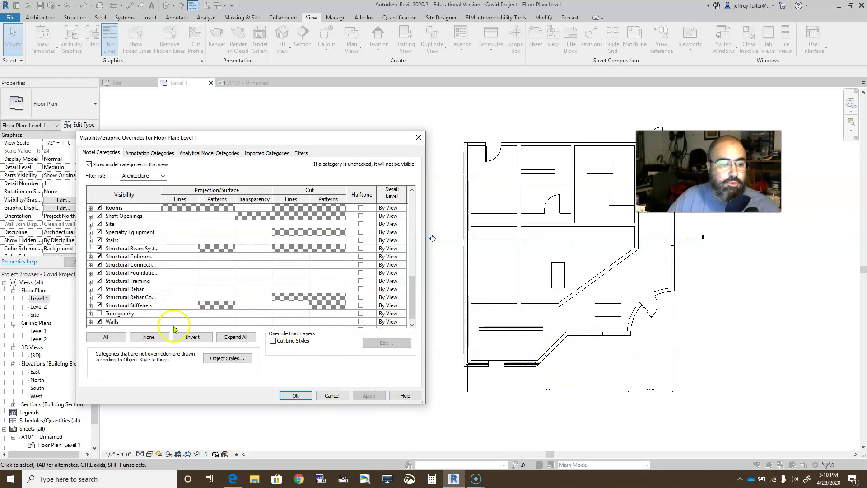
scroll(165, 320, down, 1)
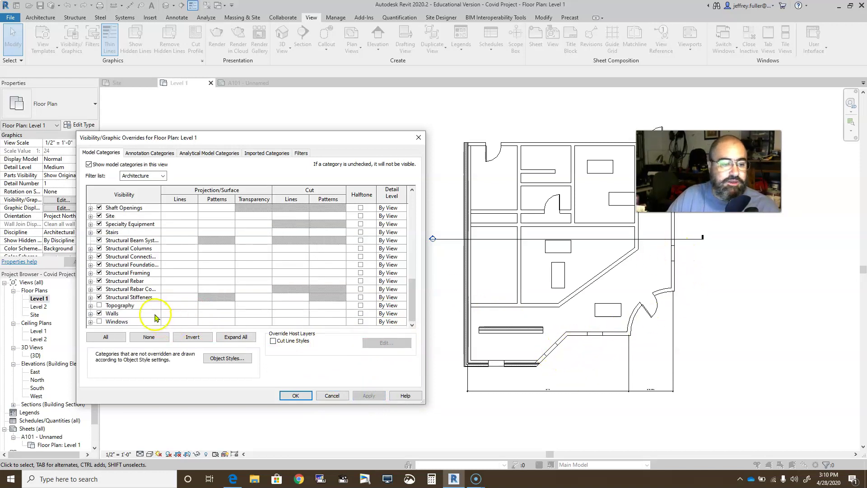
click(99, 321)
click(369, 395)
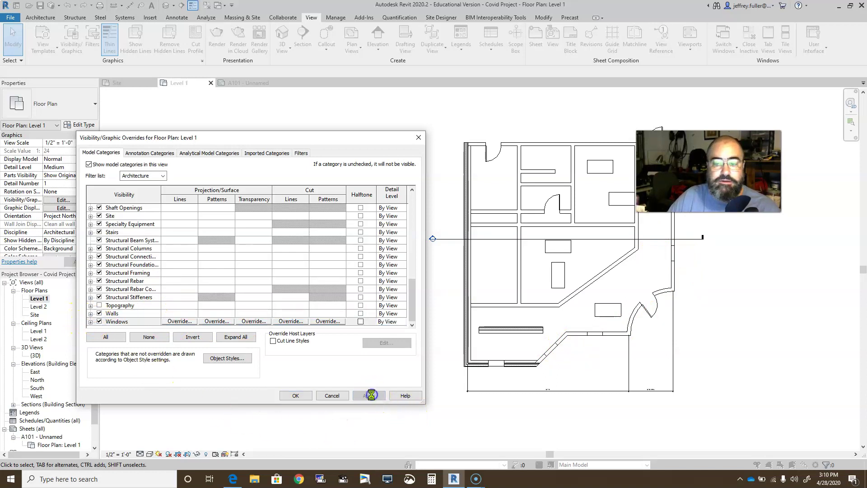
Uncheck Doors and apply to hide them, then recheck Doors and apply to restore them
scroll(166, 273, up, 8)
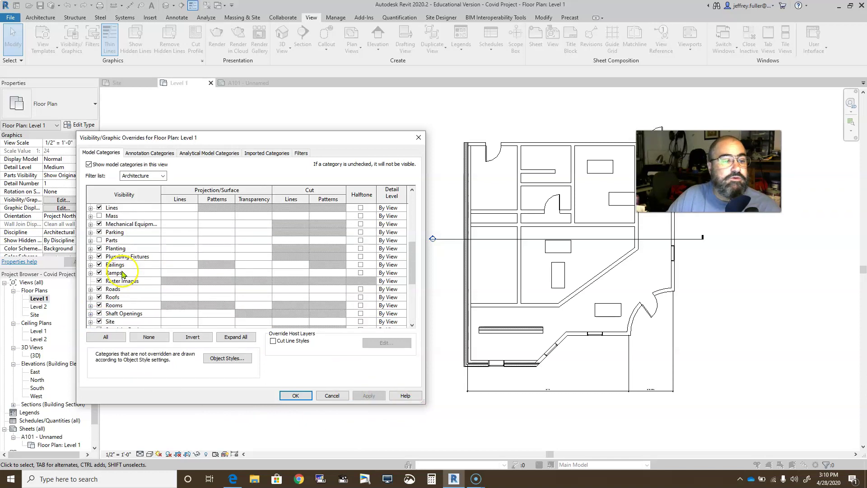
scroll(127, 255, up, 1)
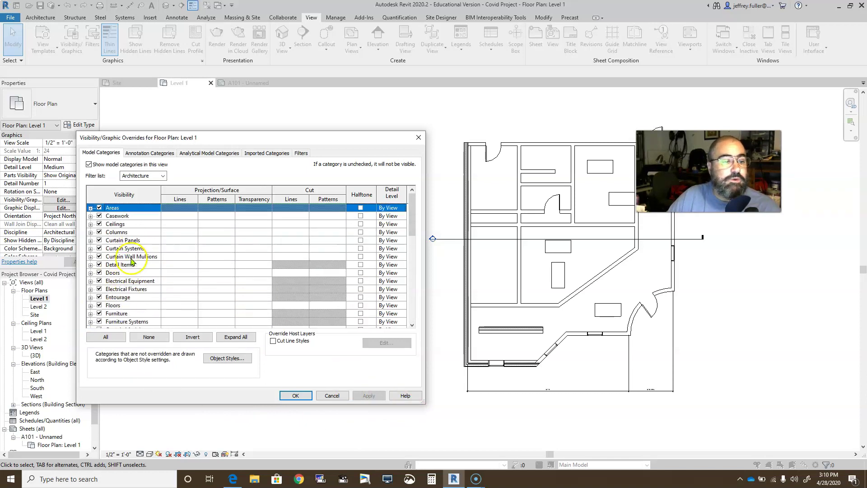
click(99, 272)
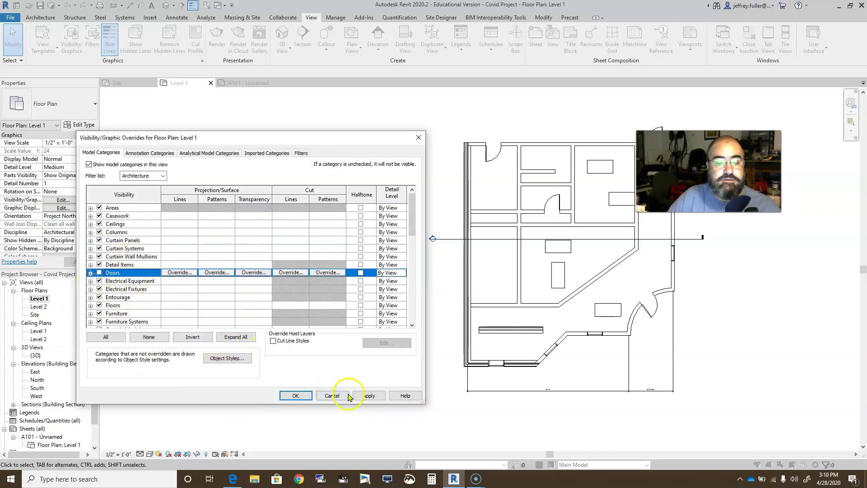
click(360, 396)
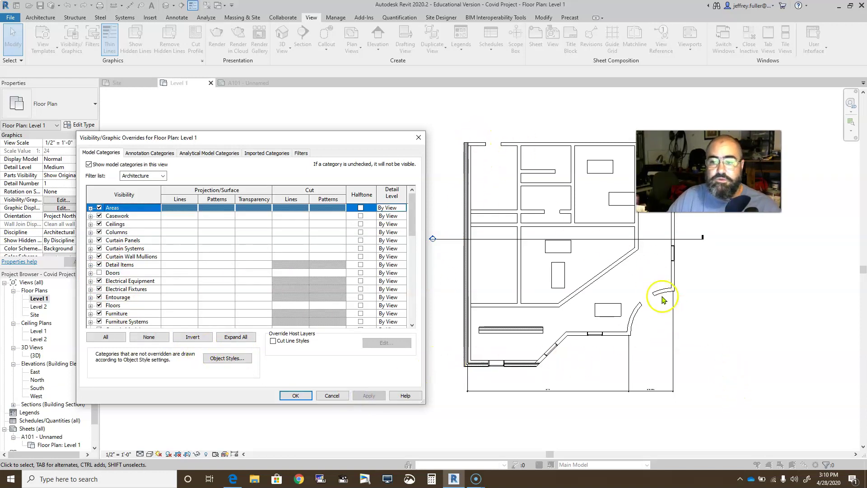
click(99, 273)
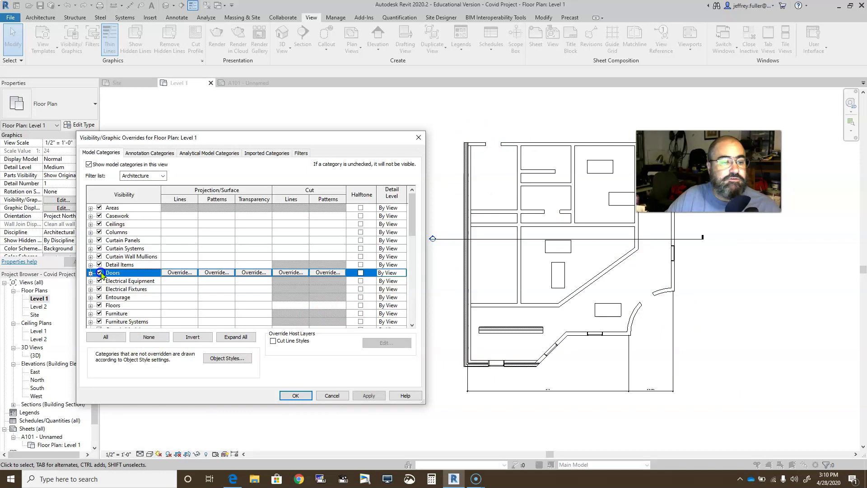
click(359, 398)
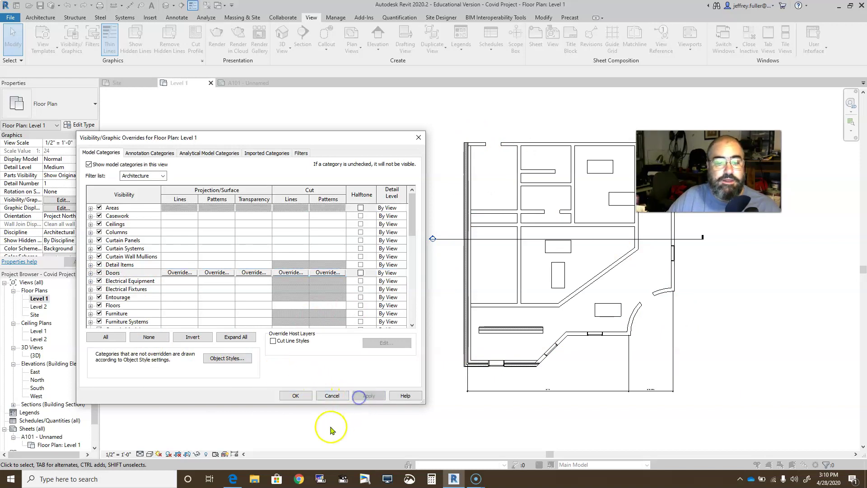
scroll(281, 324, down, 1)
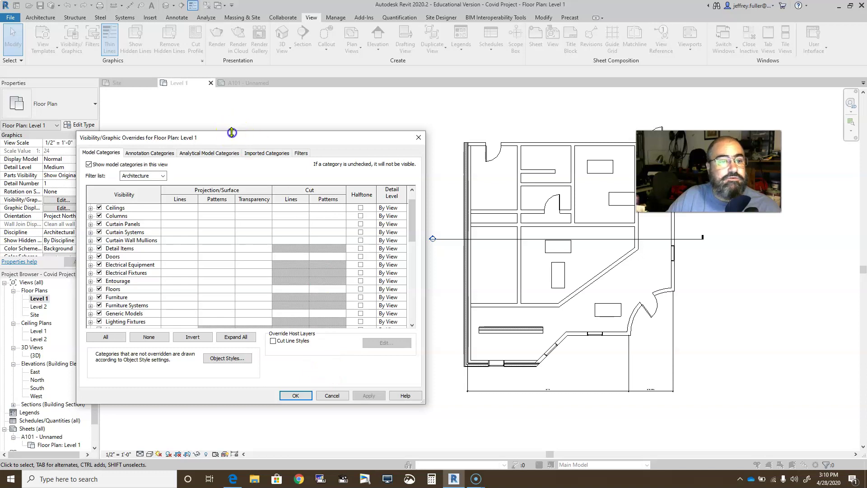
Move the overrides dialog up and right, then confirm the visibility settings with OK
drag(249, 139, 287, 119)
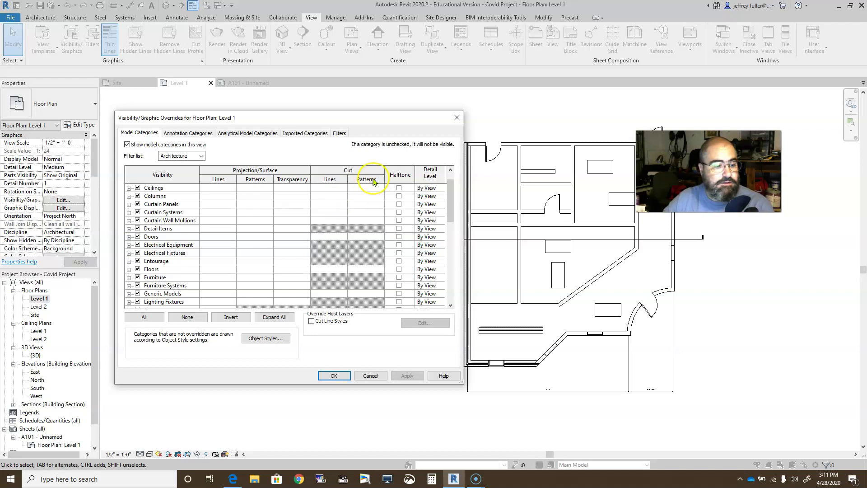
click(366, 382)
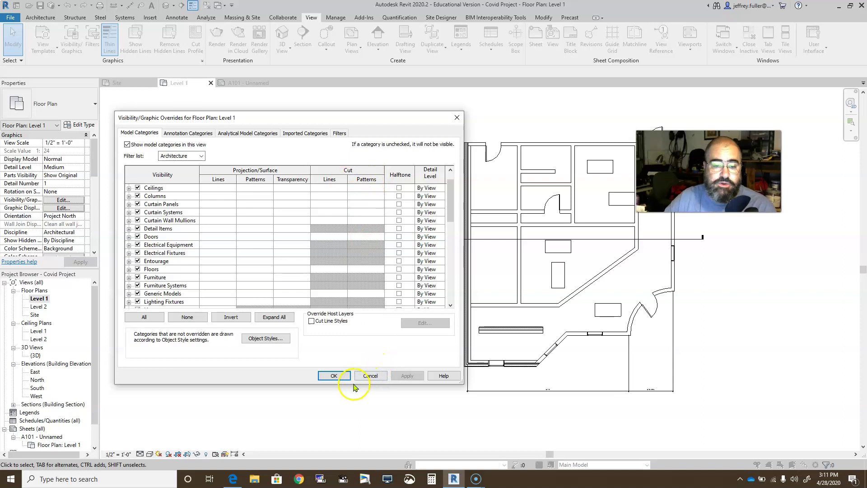
click(334, 375)
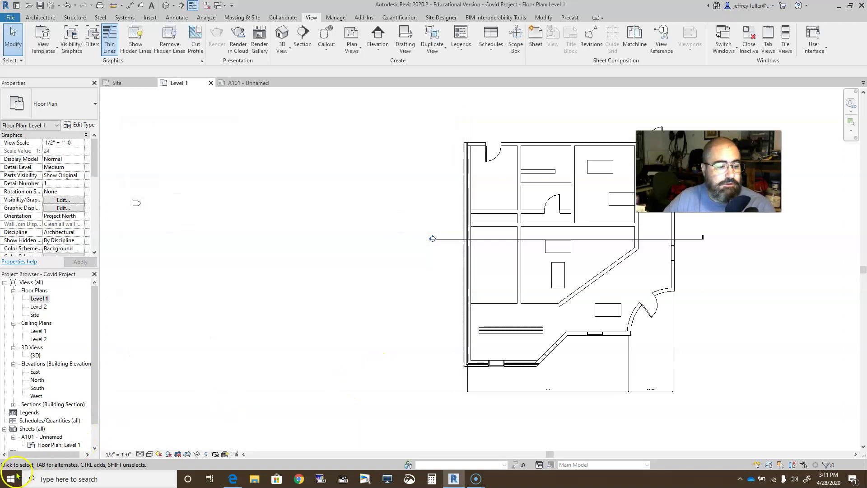